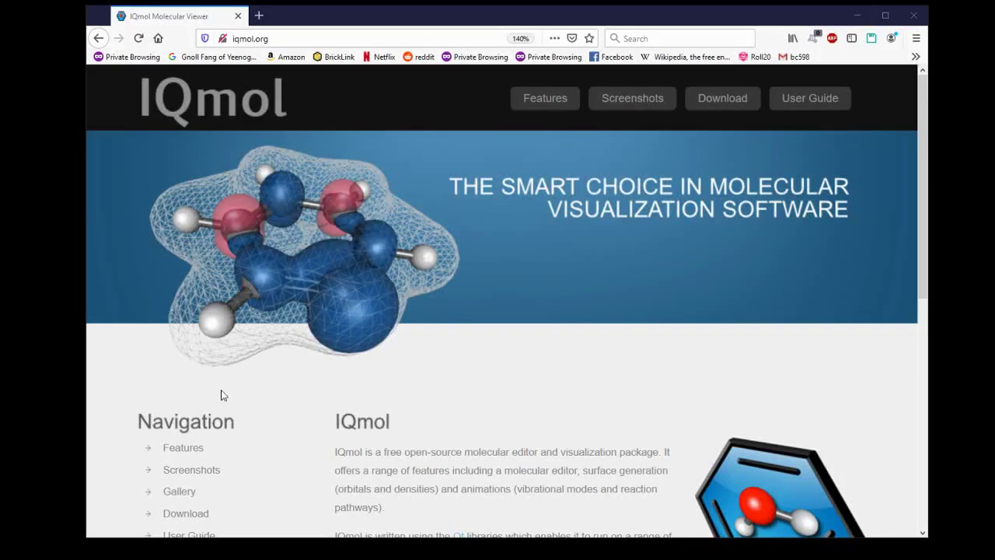
# Open the Download page of the IQmol website from its navigation list
pyautogui.scroll(-4, 273, 391)
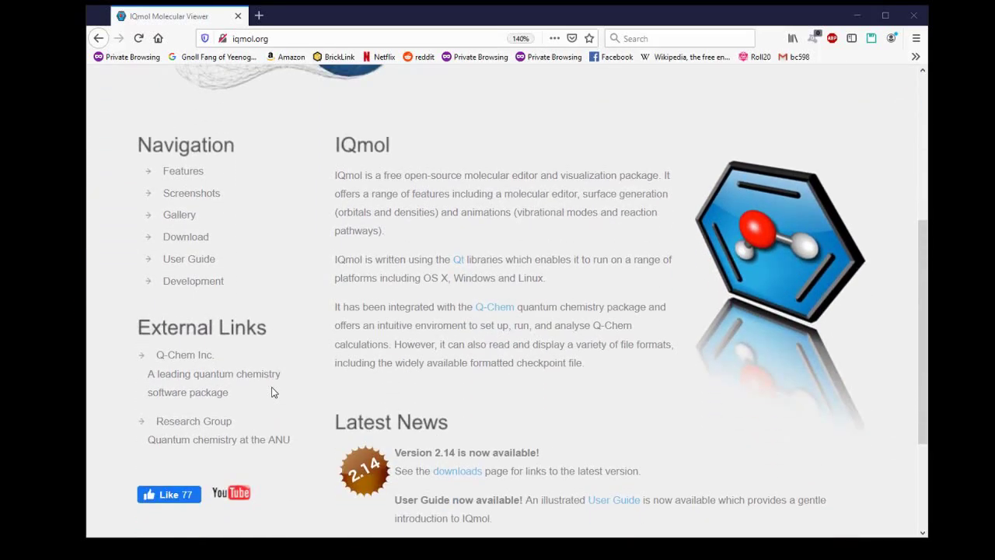
pyautogui.click(192, 237)
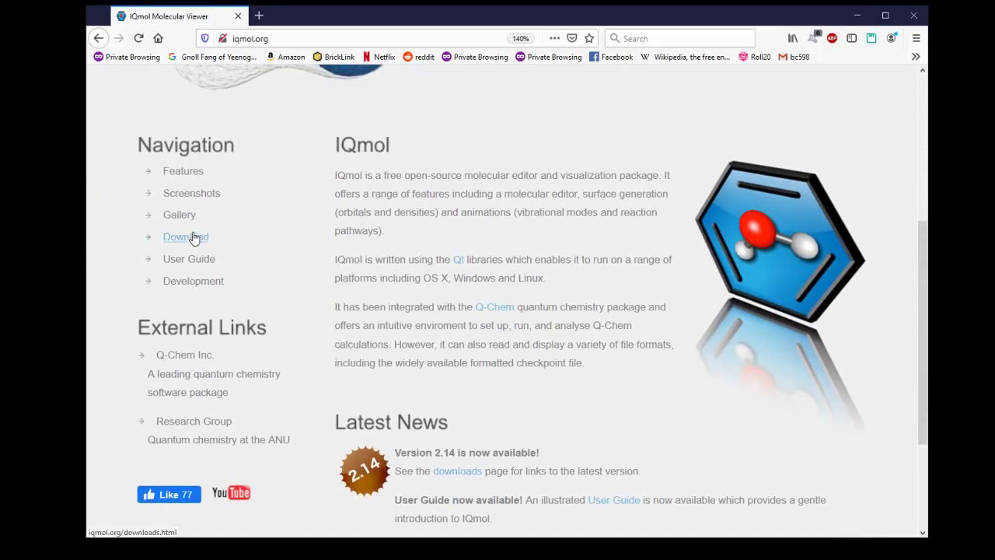
pyautogui.scroll(-1, 559, 323)
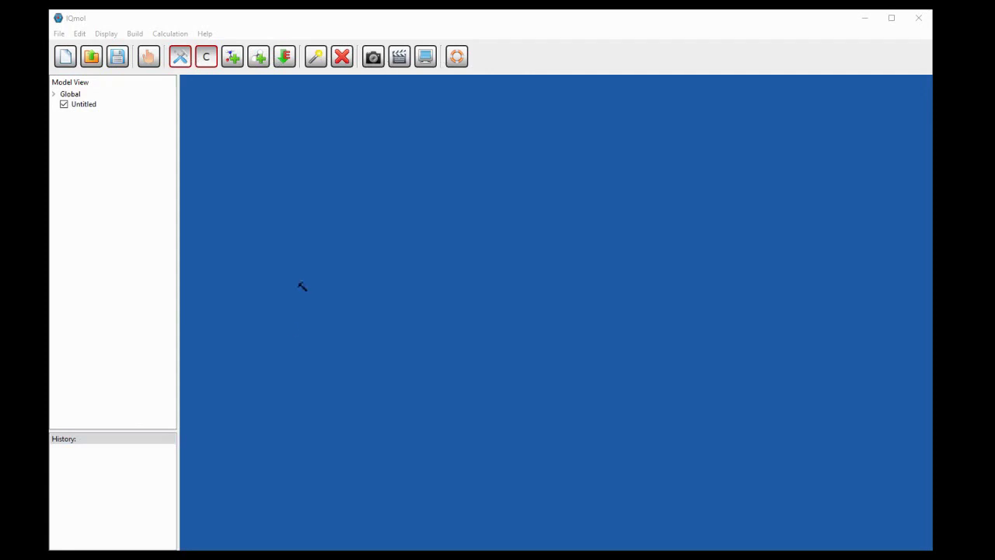
# In IQmol, build a methane molecule by placing a single carbon atom and filling it with hydrogens
pyautogui.click(420, 318)
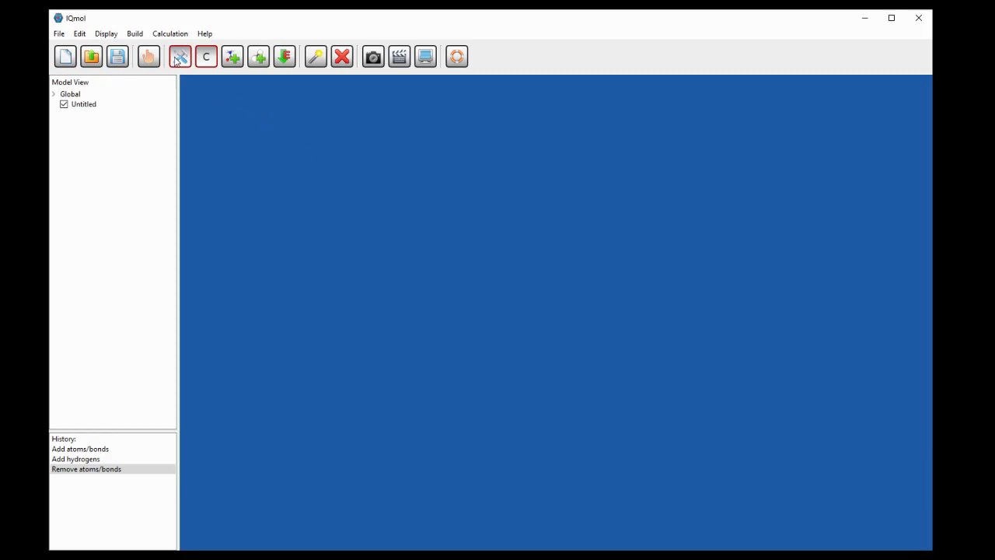
pyautogui.click(205, 59)
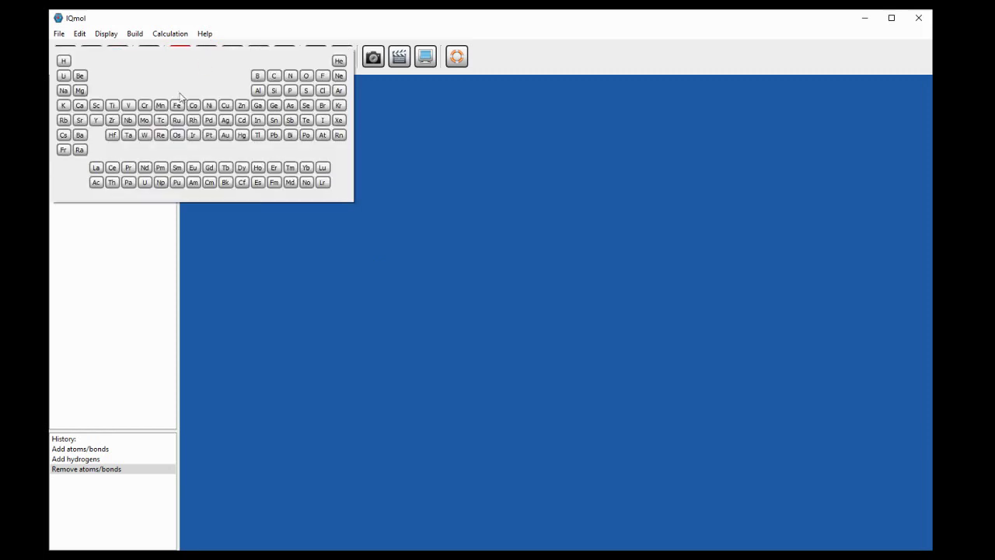
pyautogui.click(272, 76)
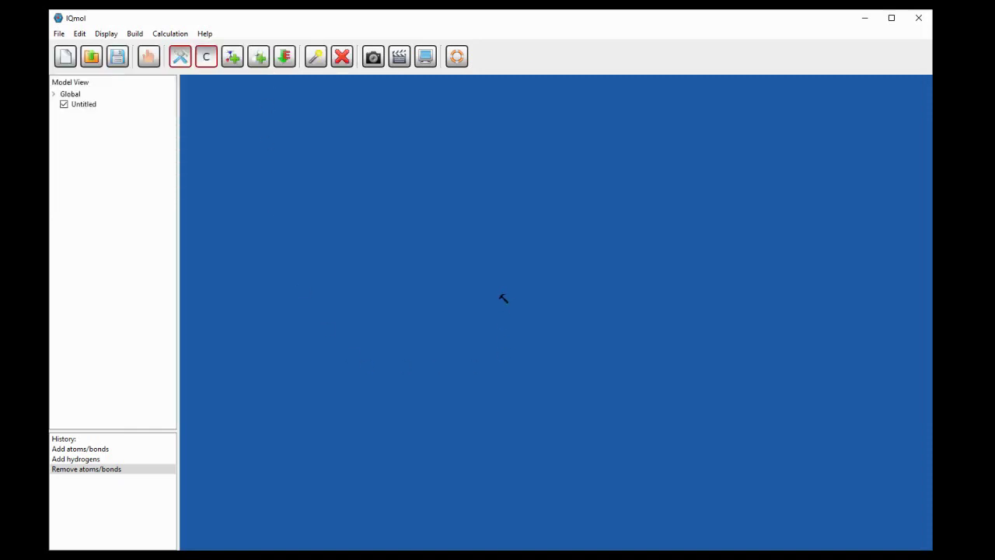
pyautogui.click(505, 305)
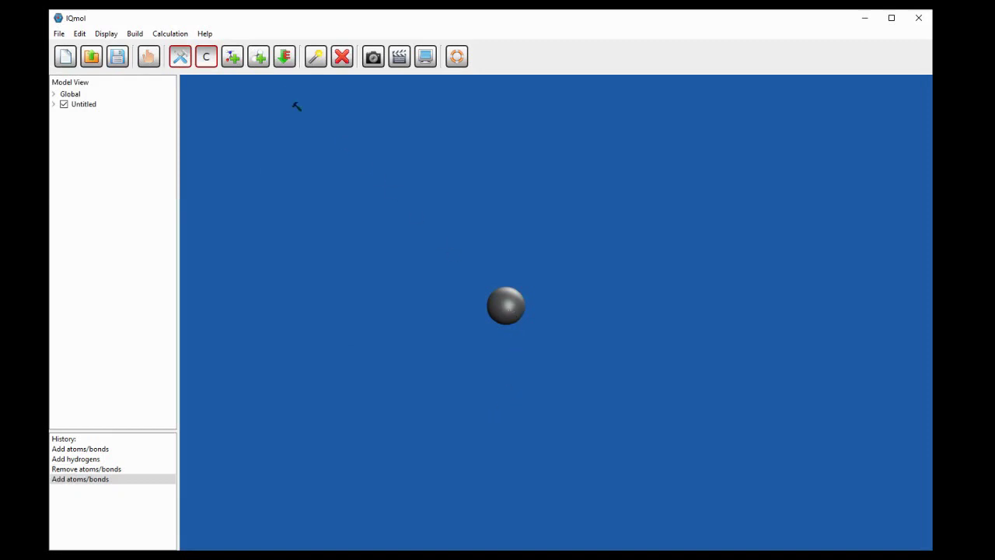
pyautogui.click(263, 60)
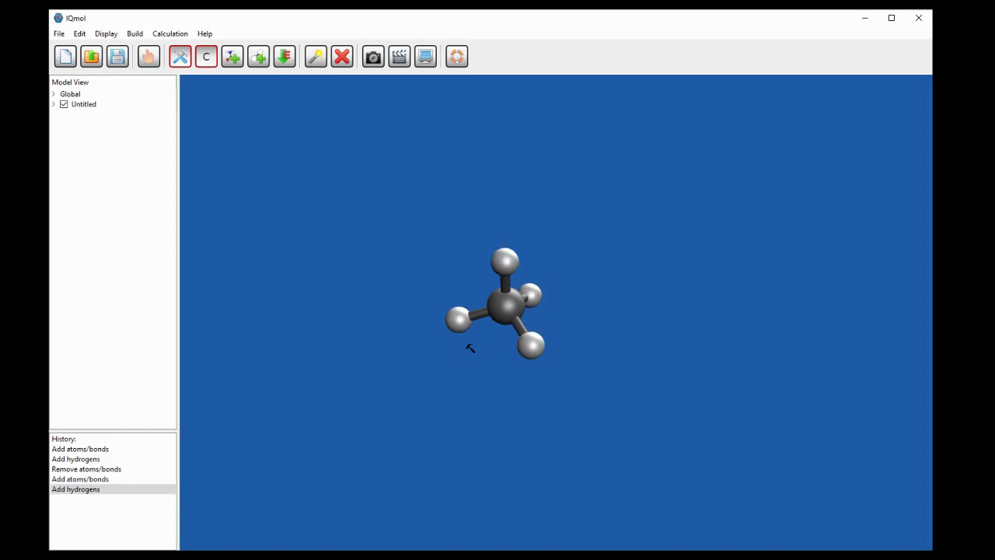
# Examine the methane molecule's tetrahedral shape from several angles and distances
pyautogui.click(150, 59)
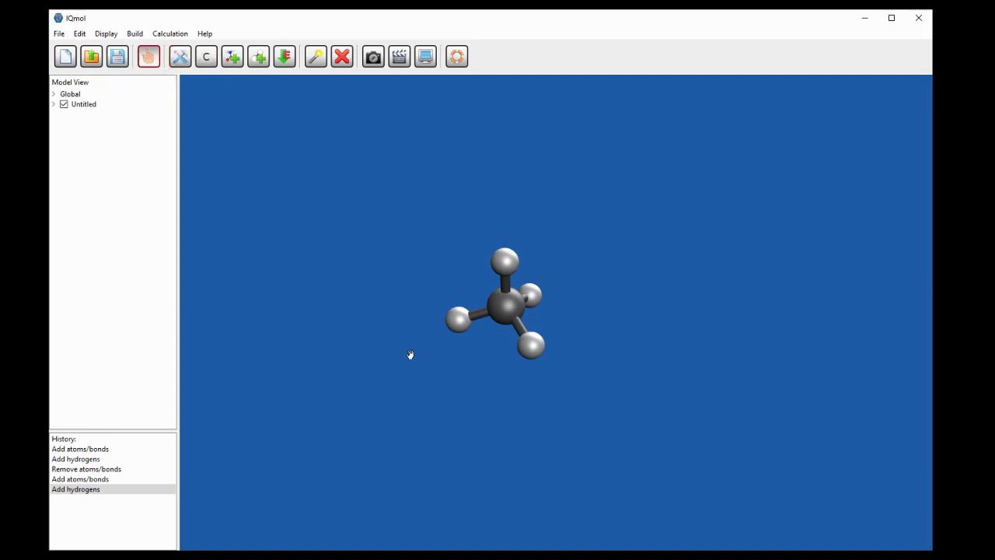
pyautogui.moveTo(733, 368); pyautogui.dragTo(732, 439)
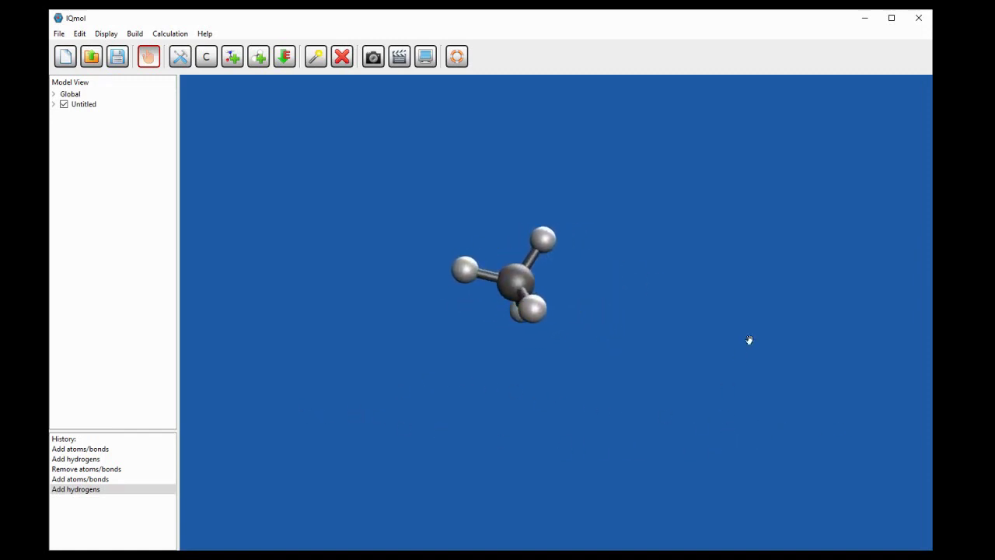
pyautogui.moveTo(737, 329); pyautogui.dragTo(413, 328)
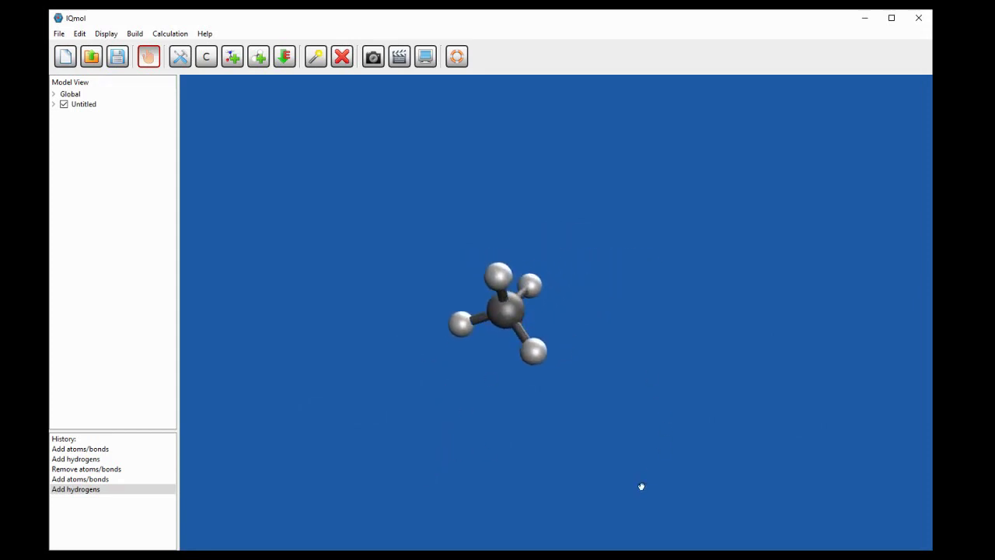
pyautogui.scroll(3, 469, 374)
pyautogui.scroll(-5, 469, 375)
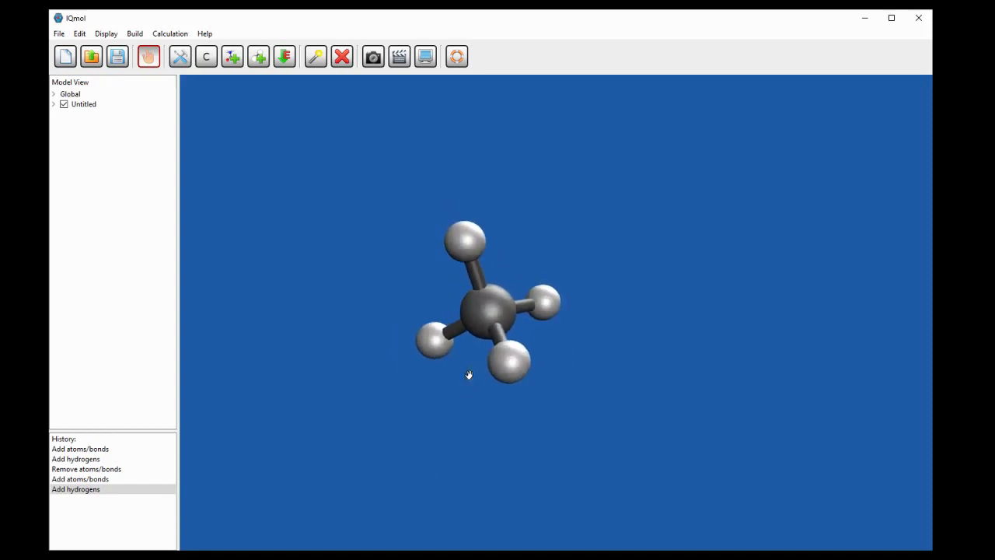
pyautogui.moveTo(417, 335); pyautogui.dragTo(468, 317, button='right')
pyautogui.scroll(3, 466, 307)
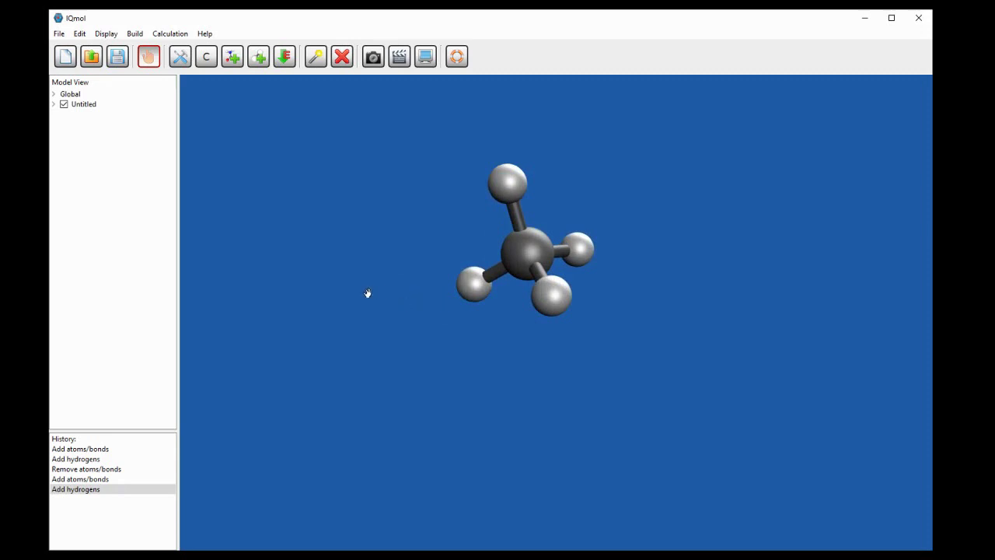
# Save a PNG picture of the molecule named Methane with a white background and close its preview
pyautogui.click(60, 35)
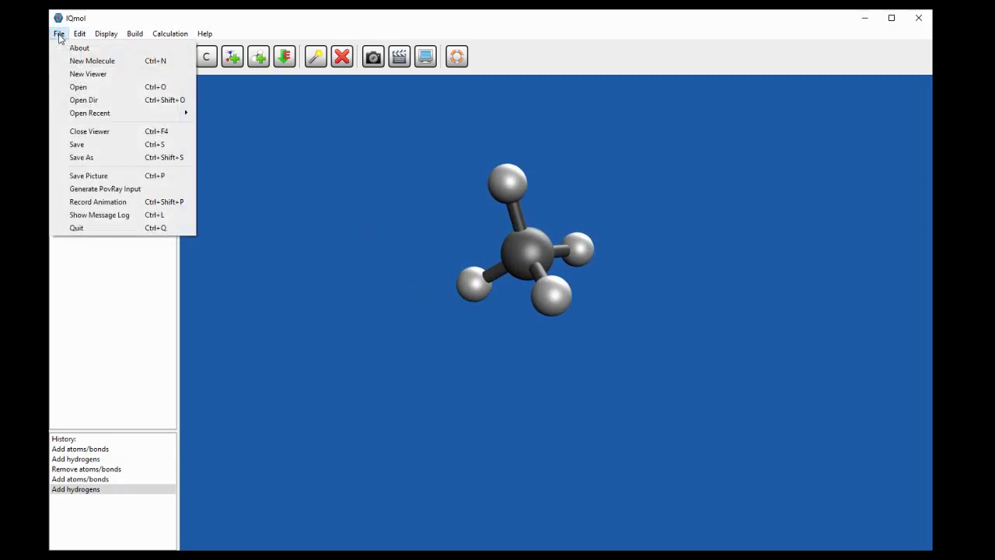
pyautogui.click(93, 176)
pyautogui.write('Methane')
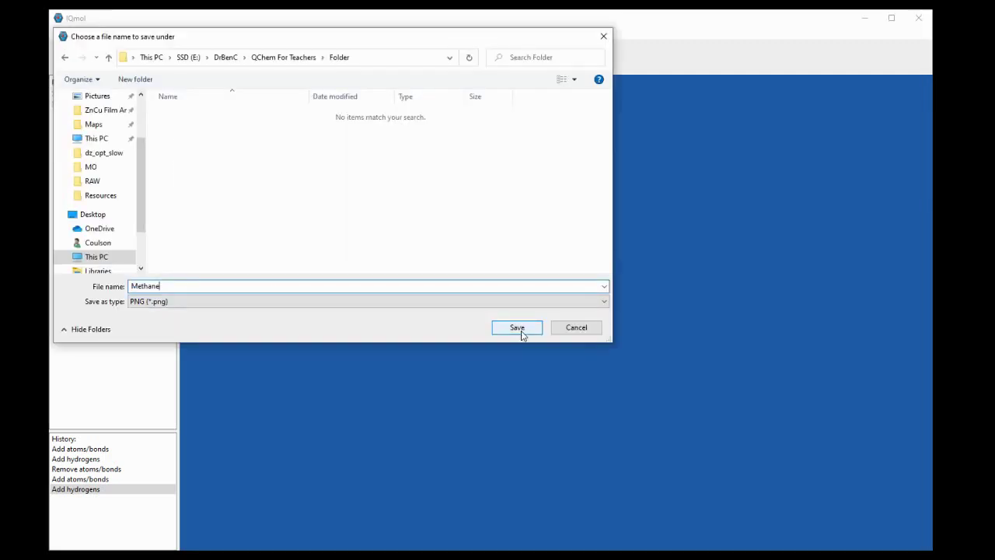
pyautogui.click(518, 328)
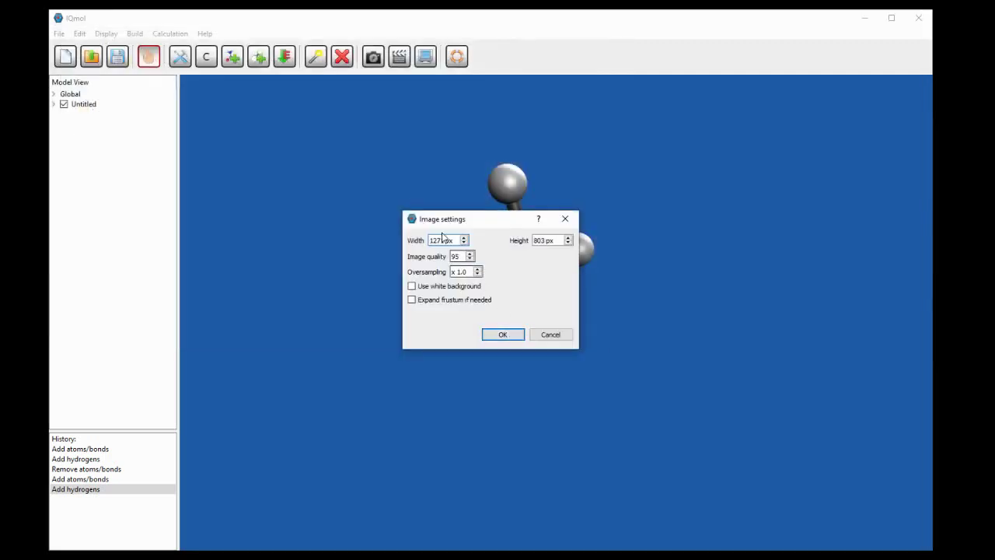
pyautogui.moveTo(440, 223); pyautogui.dragTo(246, 133)
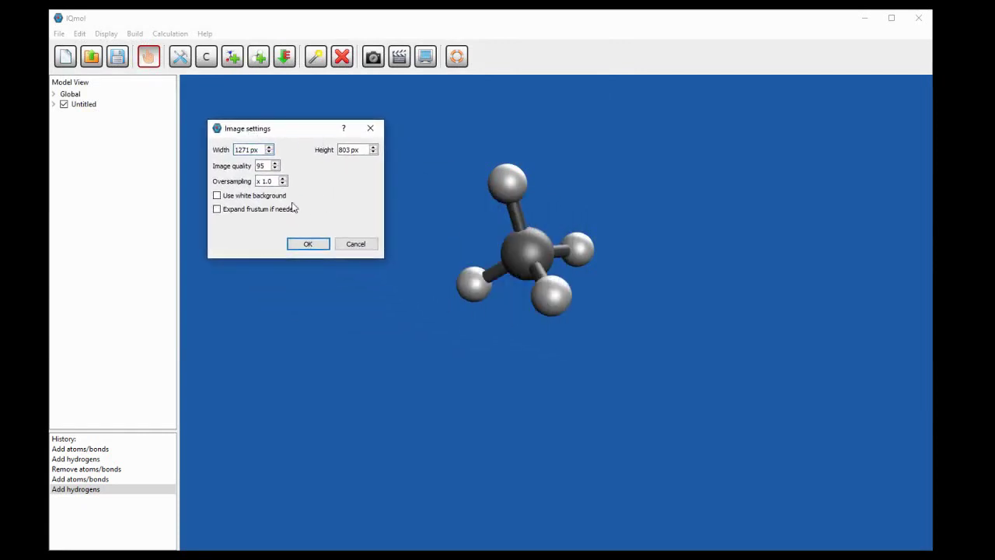
pyautogui.click(245, 199)
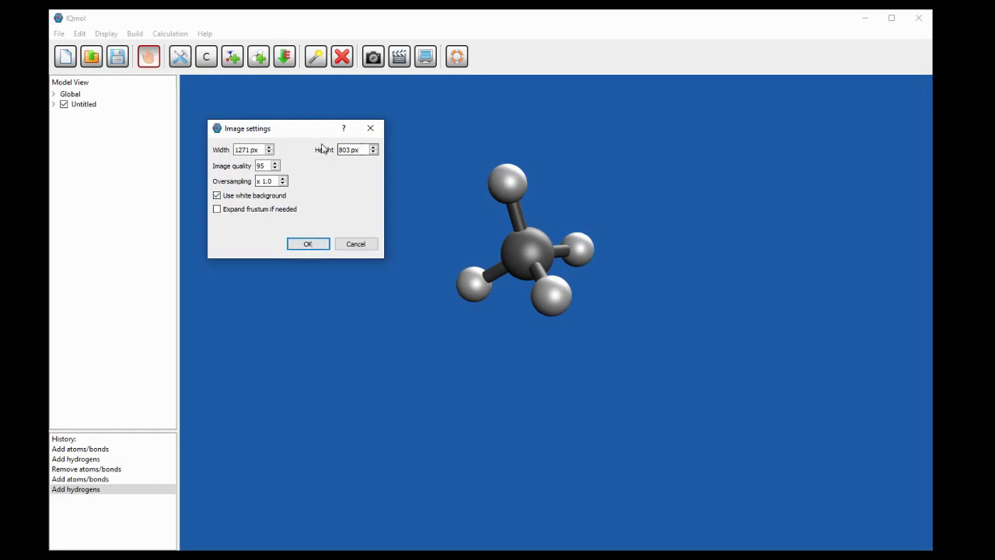
pyautogui.click(308, 244)
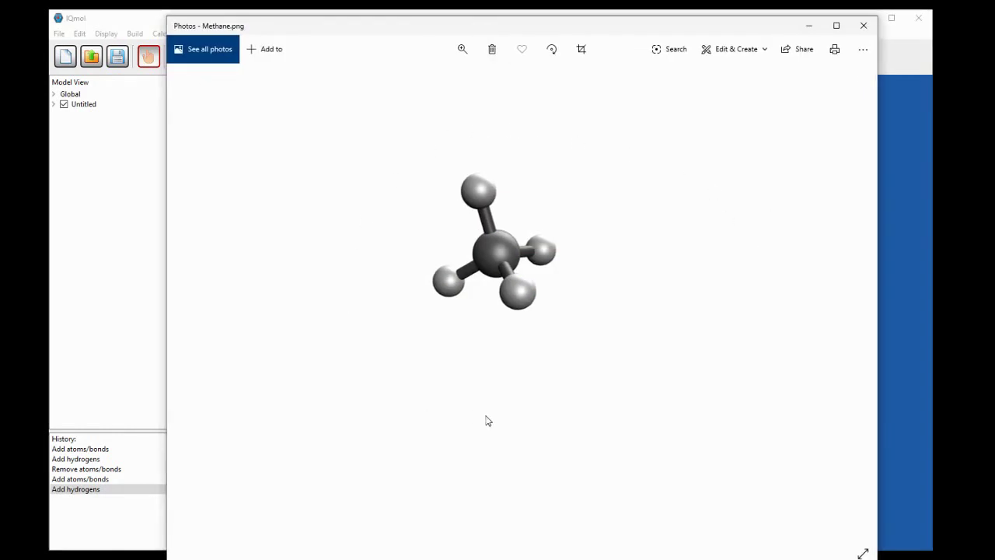
pyautogui.click(864, 26)
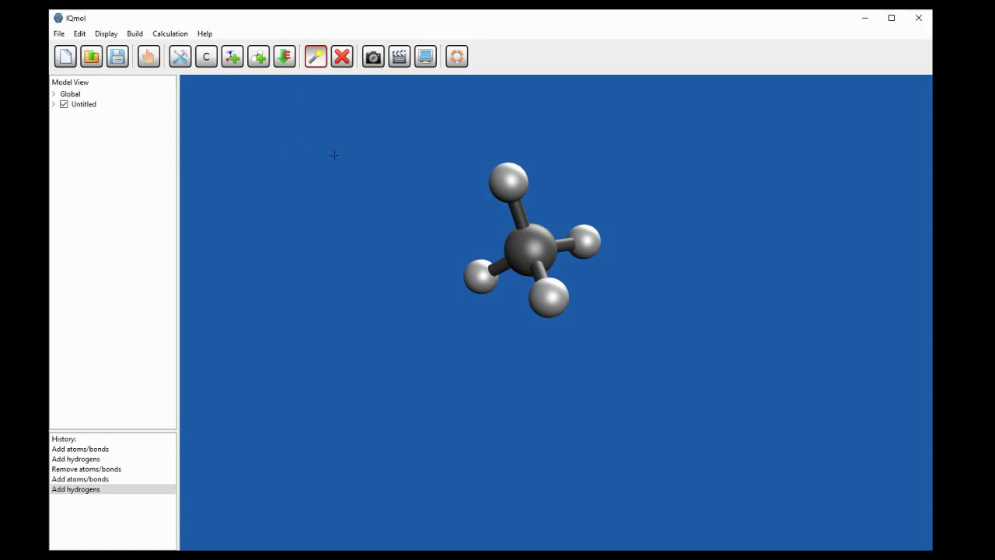
# Select the carbon and all four hydrogen atoms of the methane molecule and delete them
pyautogui.click(314, 59)
pyautogui.click(483, 276)
pyautogui.click(530, 247)
pyautogui.click(508, 181)
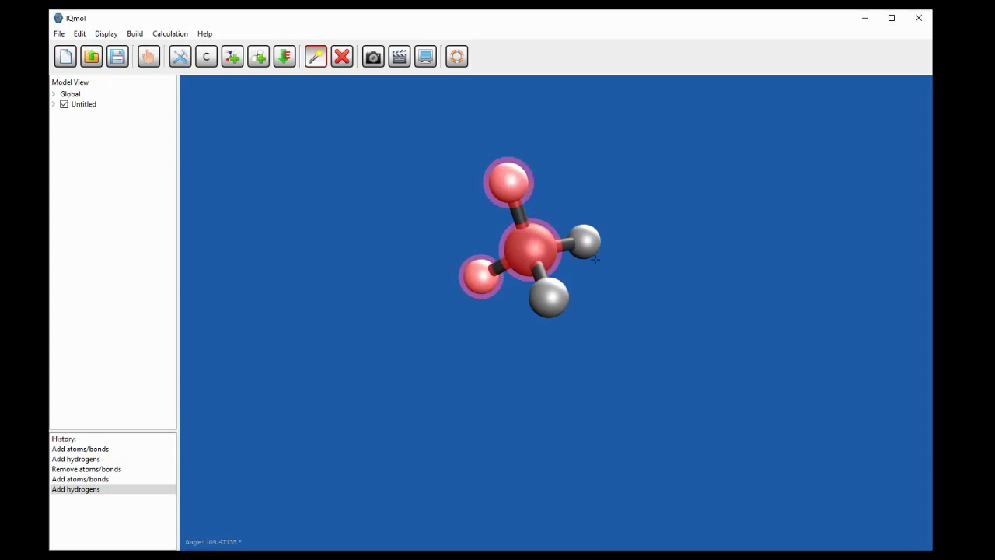
pyautogui.click(586, 243)
pyautogui.click(549, 297)
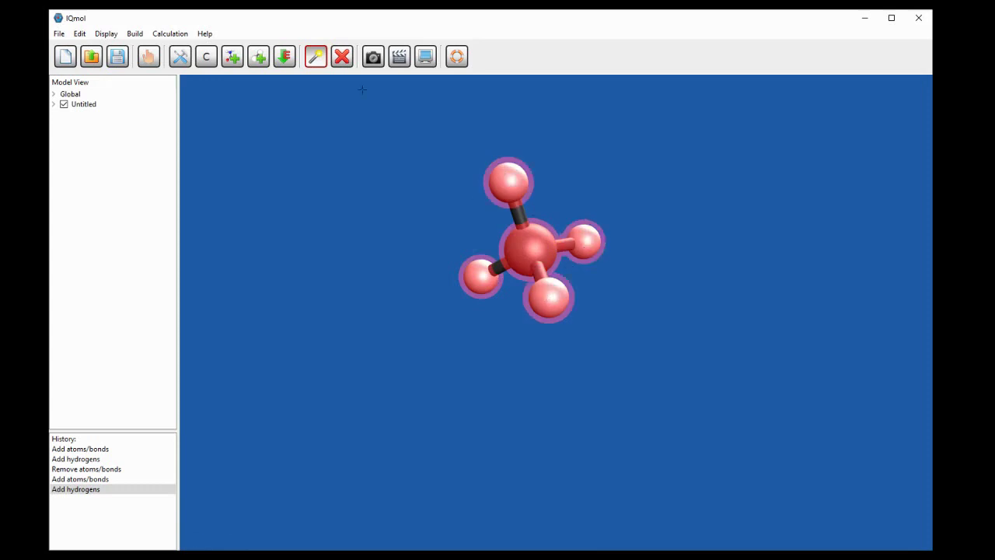
pyautogui.click(342, 56)
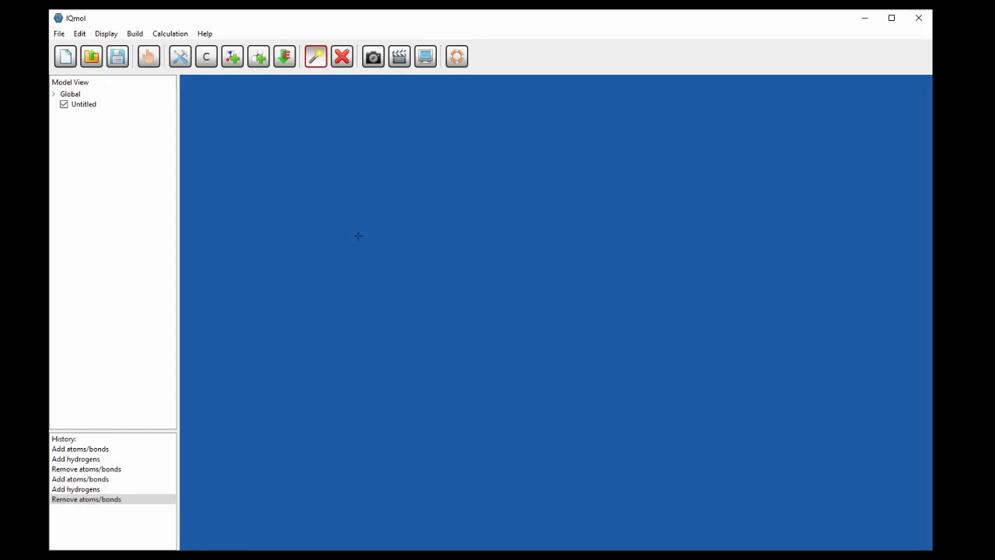
# Build a water molecule by placing one oxygen atom and adding hydrogens, and rotate it to view its bent shape
pyautogui.click(183, 57)
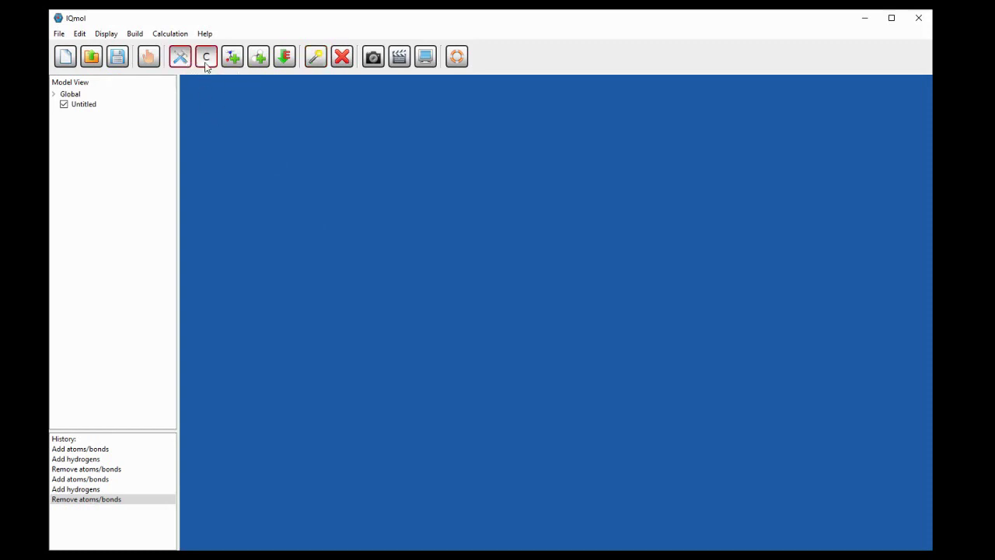
pyautogui.click(208, 56)
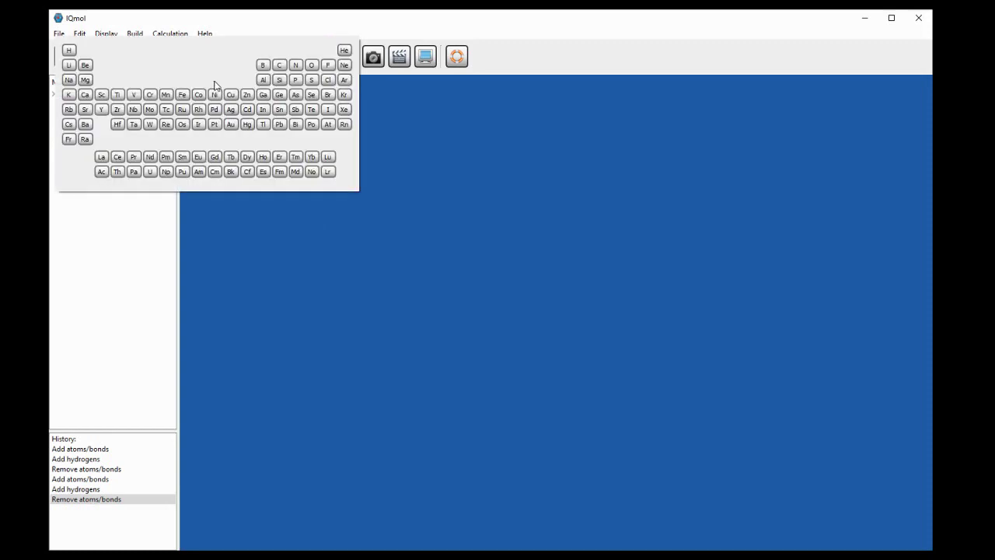
pyautogui.click(312, 65)
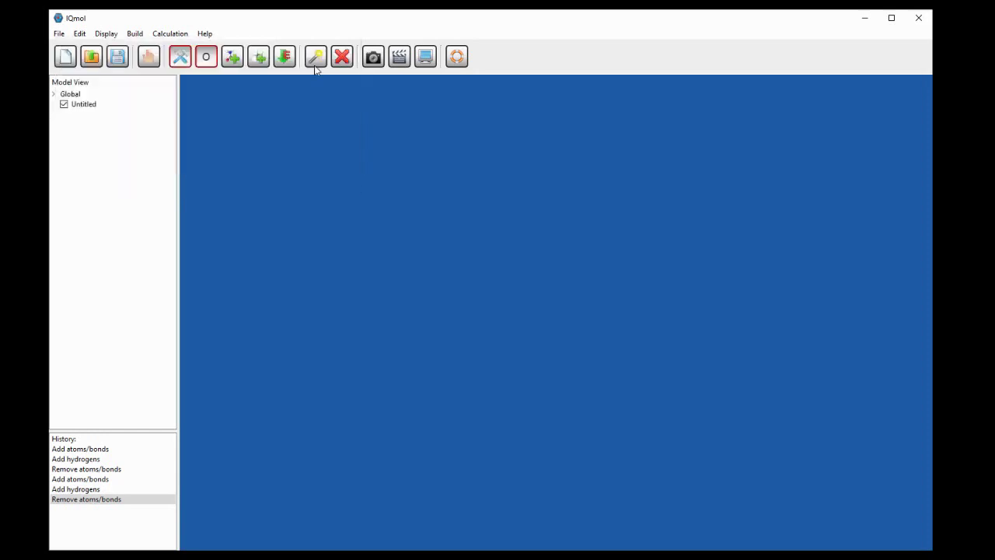
pyautogui.click(536, 277)
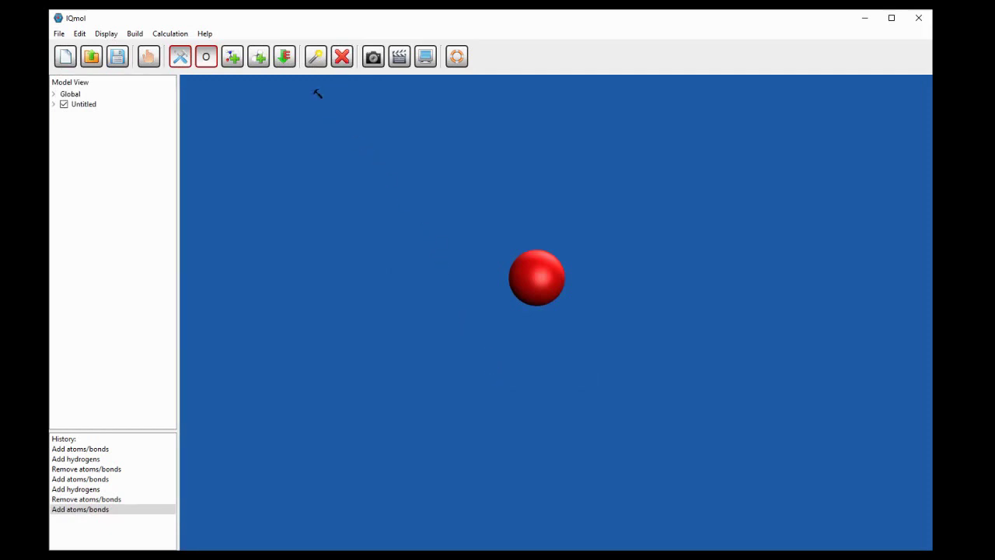
pyautogui.click(260, 59)
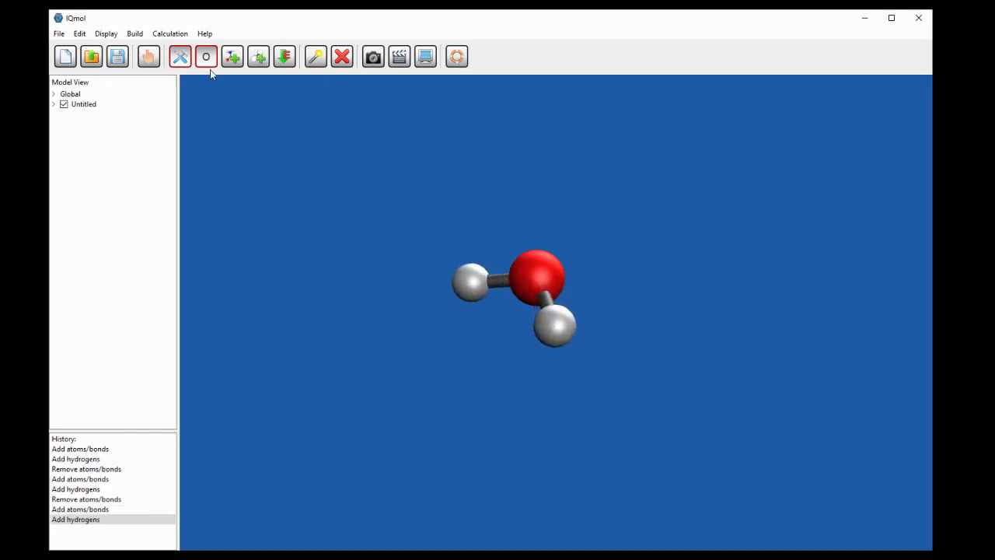
pyautogui.click(149, 58)
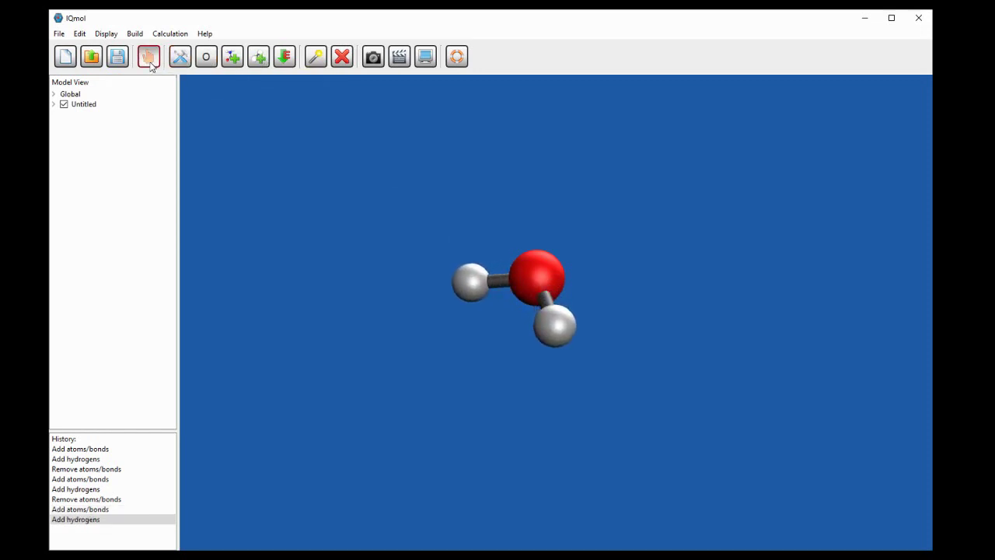
pyautogui.moveTo(774, 400); pyautogui.dragTo(722, 409)
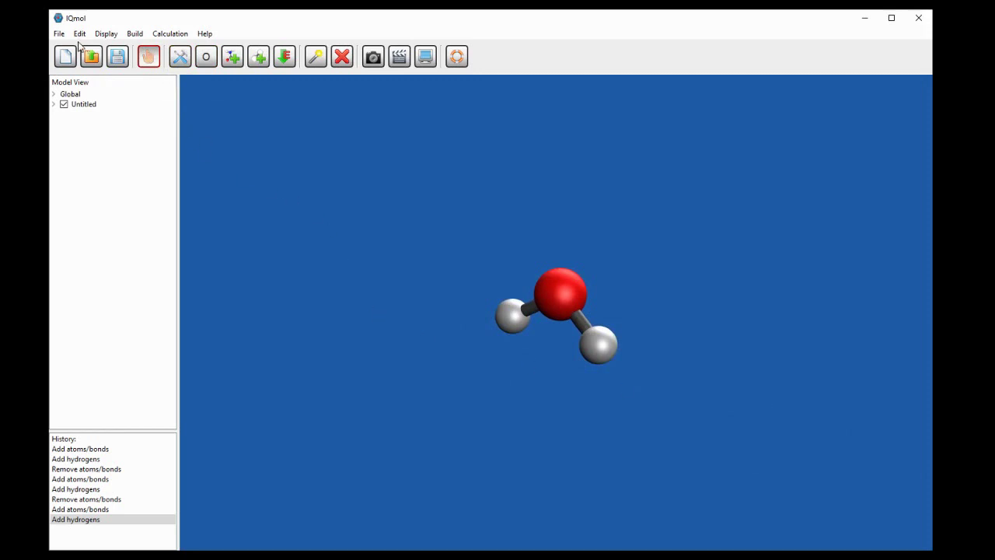
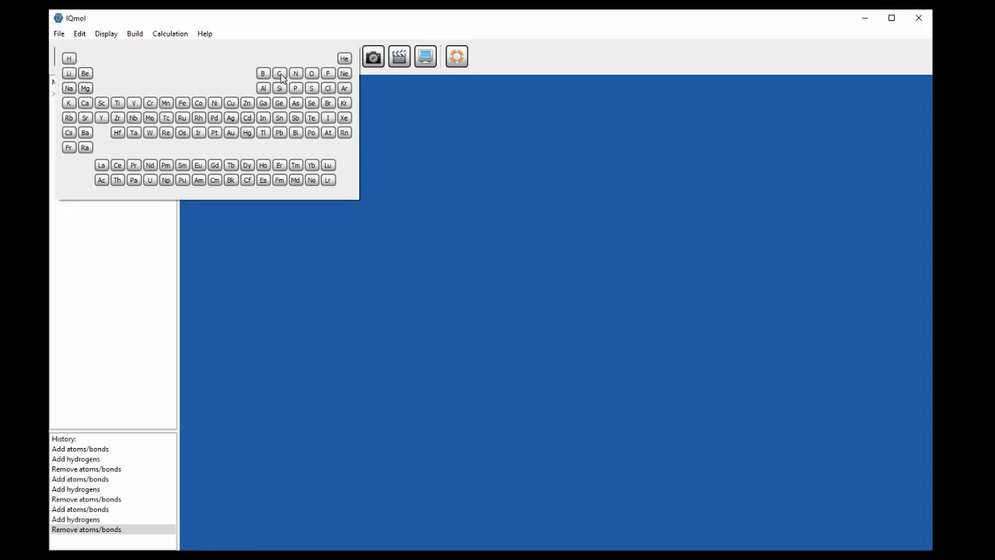
# Place a carbon atom and draw a second carbon bonded to it
pyautogui.click(525, 255)
pyautogui.moveTo(521, 365); pyautogui.dragTo(548, 330)
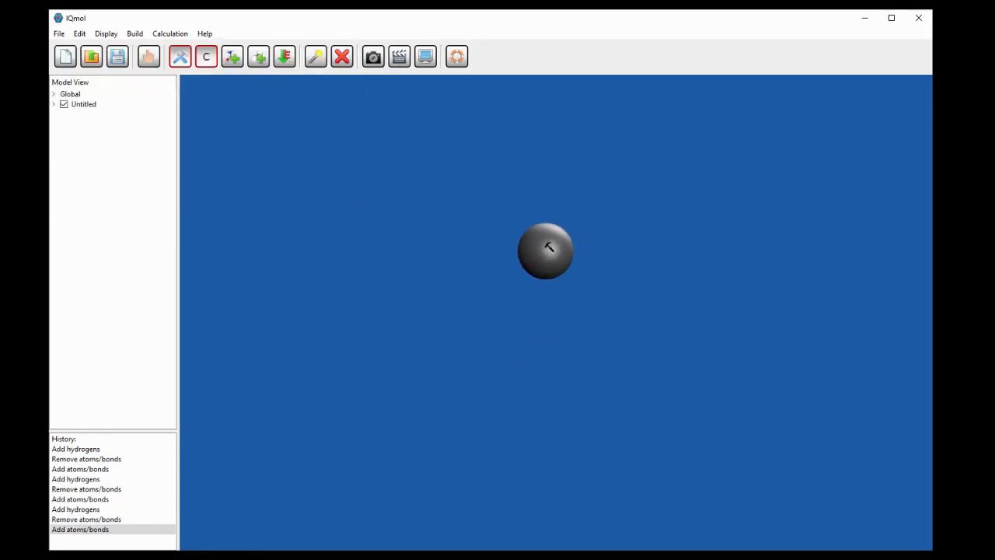
pyautogui.moveTo(551, 251); pyautogui.dragTo(358, 321)
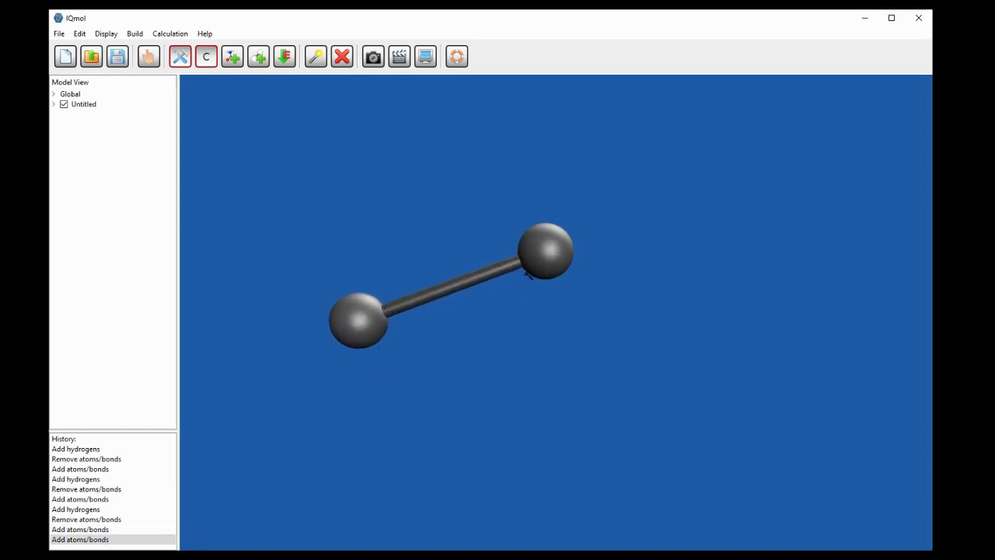
# Draw an oxygen atom bonded to the second carbon and add hydrogens to the carbon-carbon-oxygen chain
pyautogui.click(206, 56)
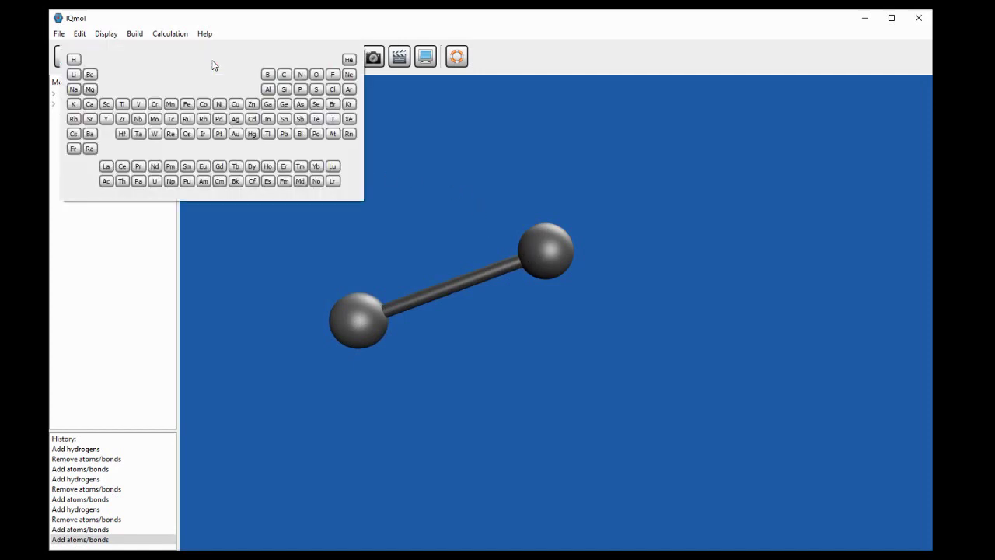
pyautogui.click(320, 76)
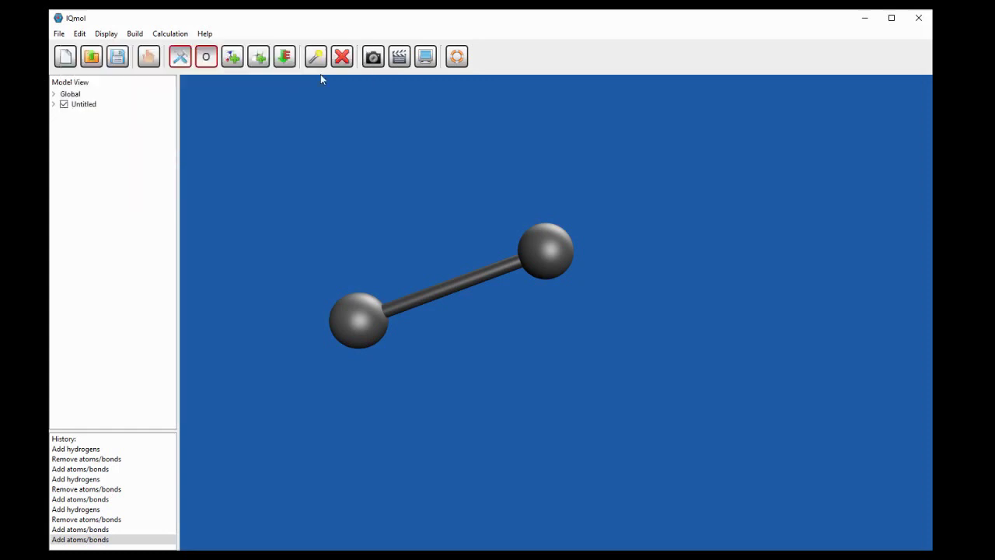
pyautogui.moveTo(550, 256); pyautogui.dragTo(704, 326)
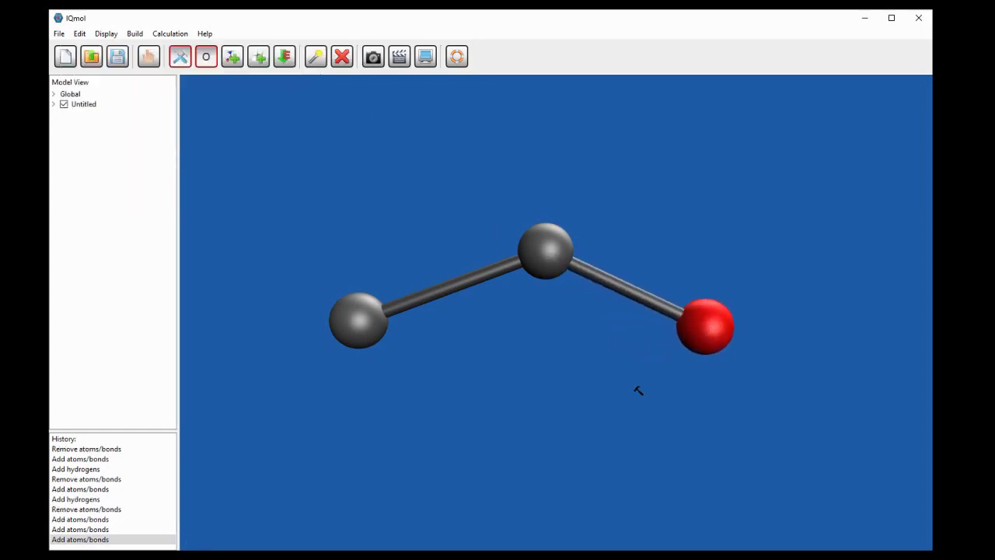
pyautogui.click(259, 57)
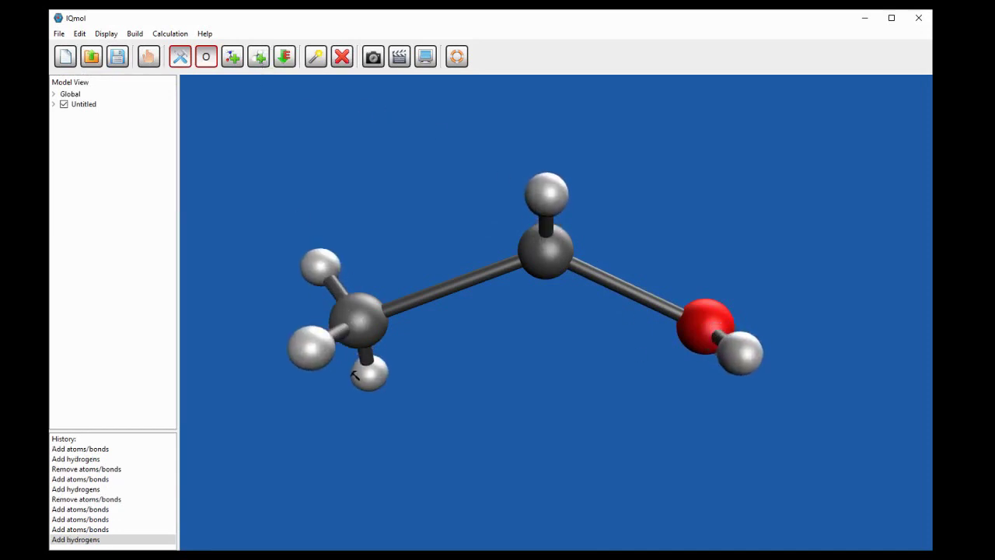
# Minimize the energy of the carbon-carbon-oxygen molecule and inspect its geometry from several angles
pyautogui.click(148, 56)
pyautogui.moveTo(505, 283); pyautogui.dragTo(406, 313)
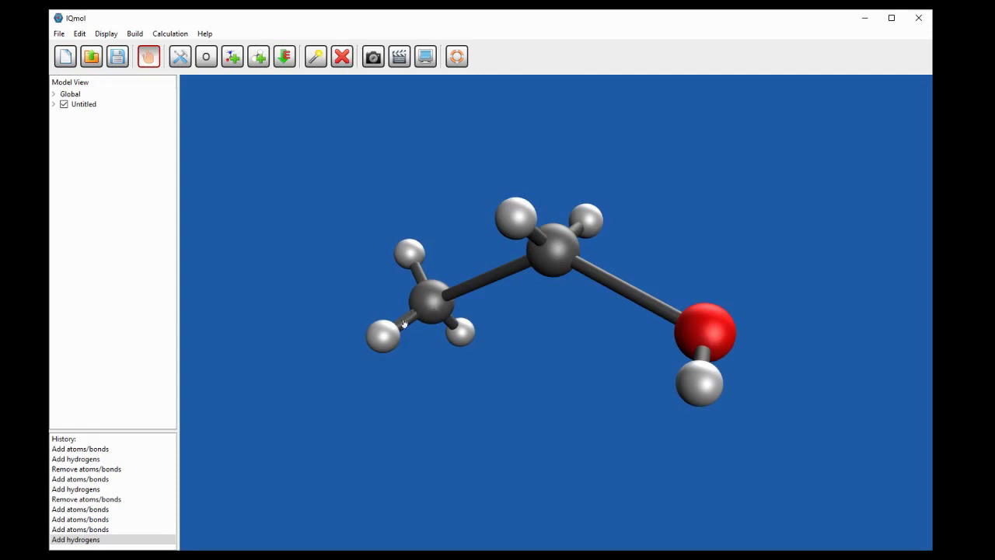
pyautogui.moveTo(480, 351); pyautogui.dragTo(584, 339)
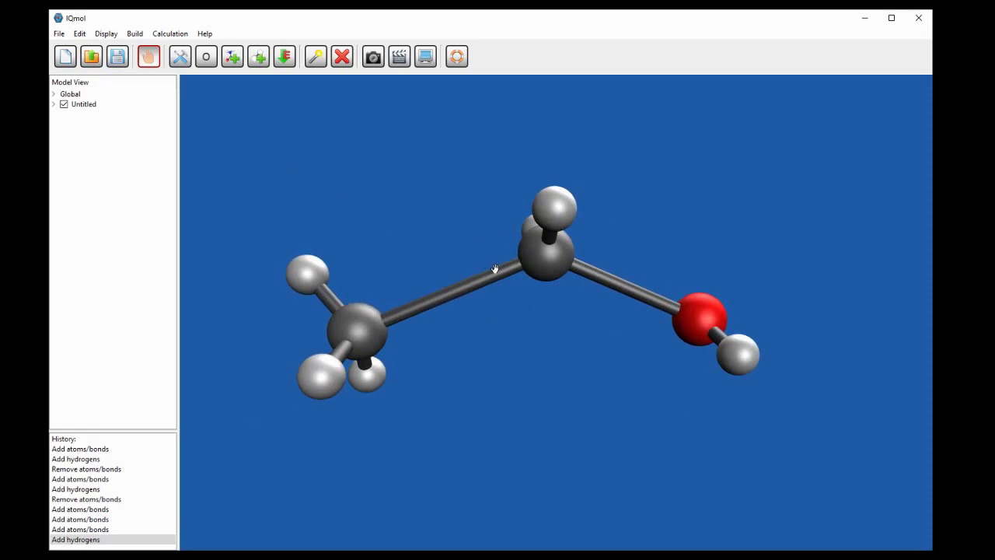
pyautogui.click(292, 60)
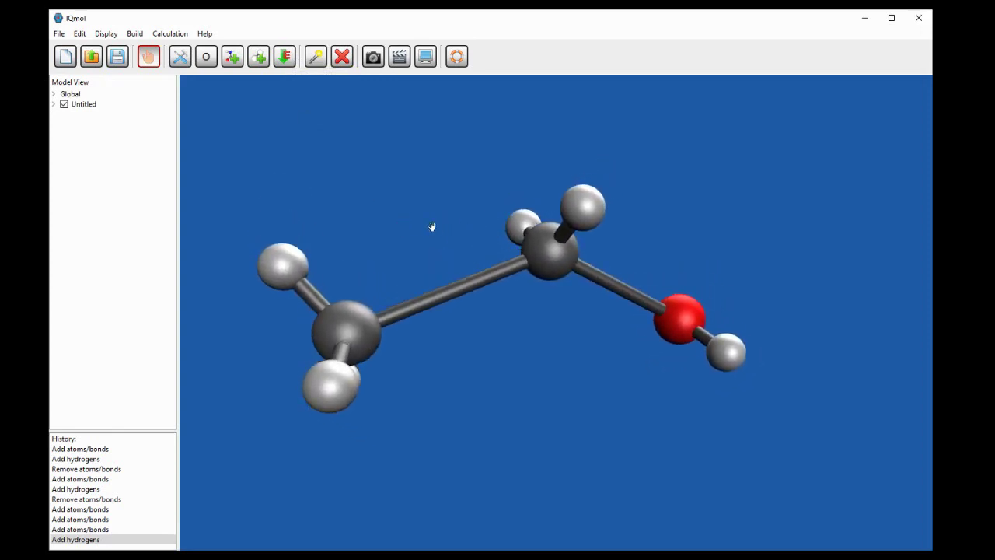
pyautogui.click(286, 58)
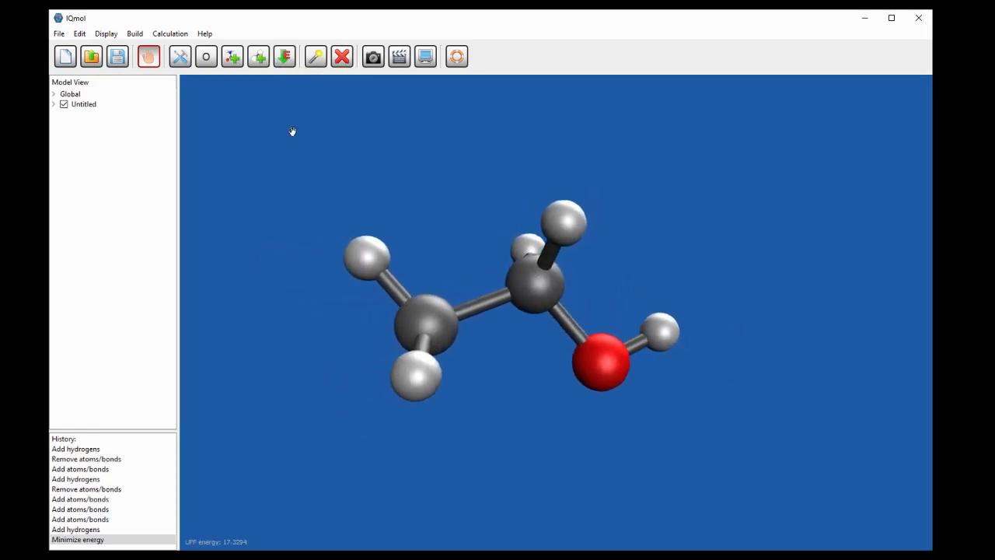
pyautogui.moveTo(503, 492); pyautogui.dragTo(568, 533)
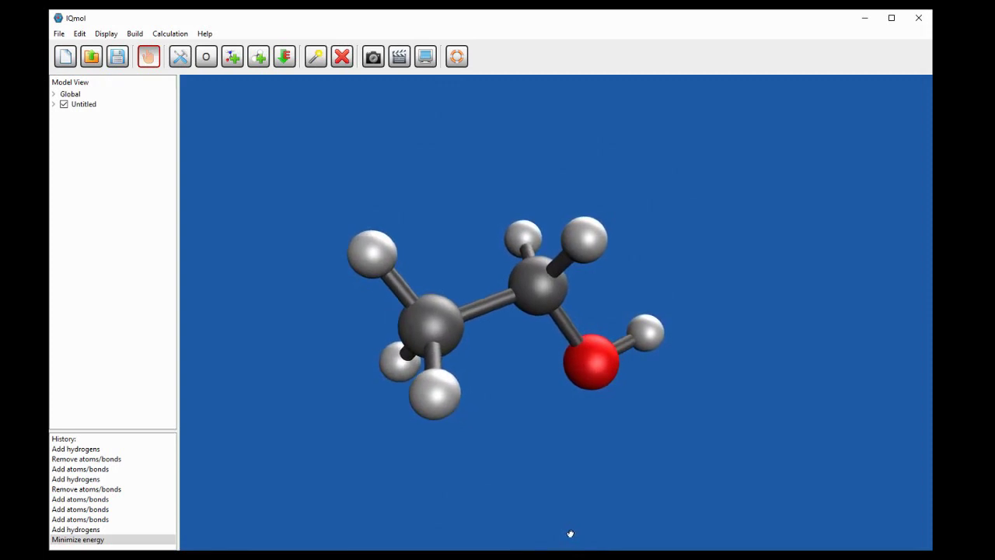
pyautogui.moveTo(434, 366); pyautogui.dragTo(202, 331)
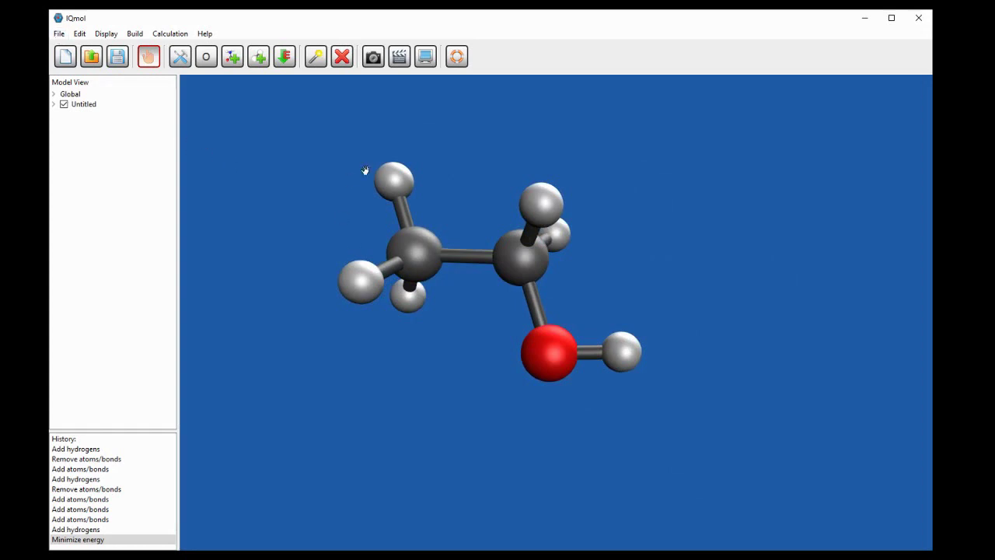
# Select all carbon, oxygen and hydrogen atoms of the molecule and delete them
pyautogui.click(316, 57)
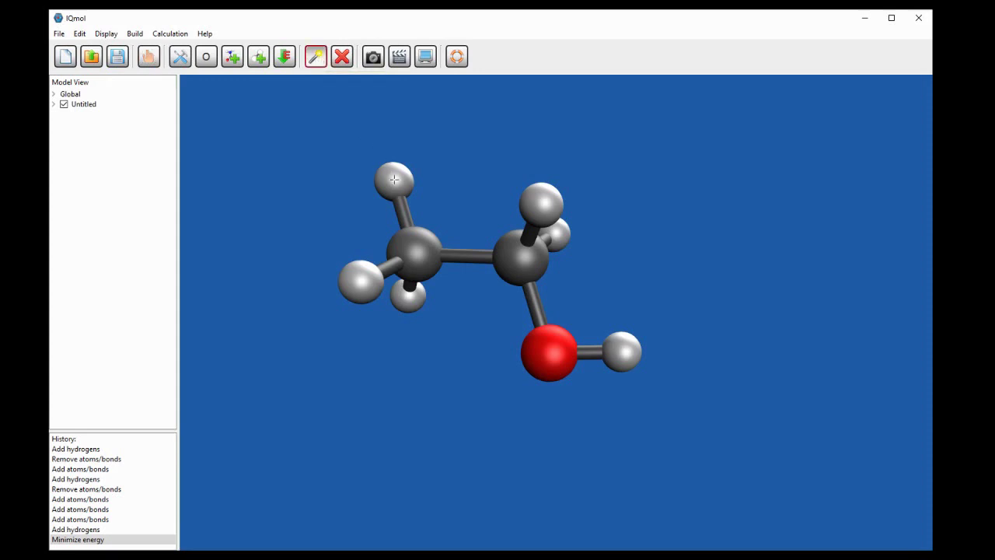
pyautogui.moveTo(394, 180); pyautogui.dragTo(434, 293)
pyautogui.moveTo(514, 243); pyautogui.dragTo(539, 278)
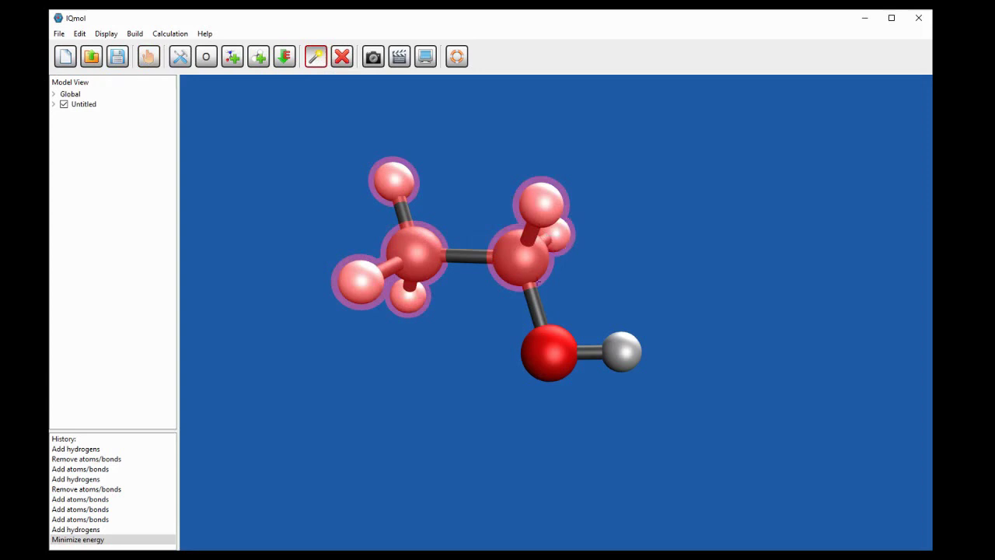
pyautogui.moveTo(628, 349); pyautogui.dragTo(499, 313)
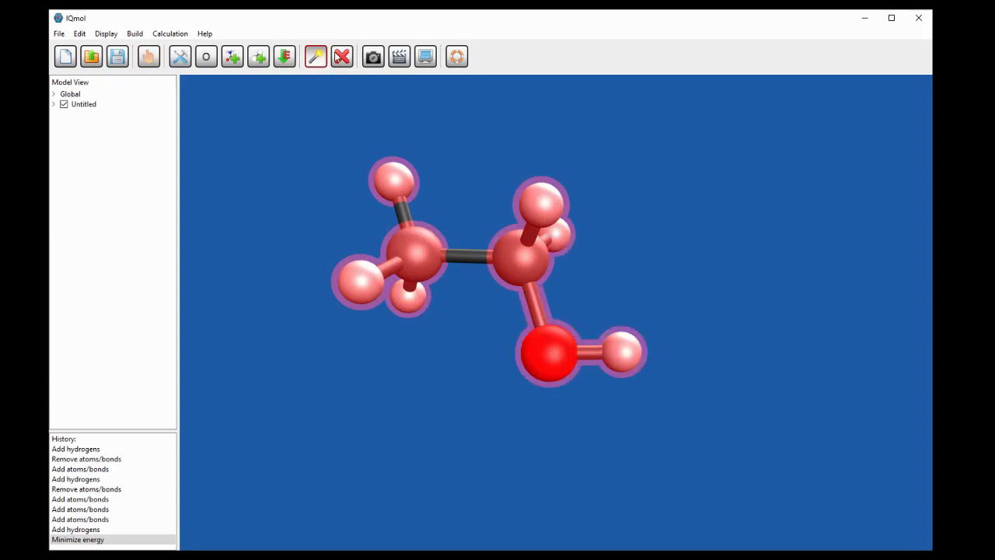
pyautogui.click(342, 57)
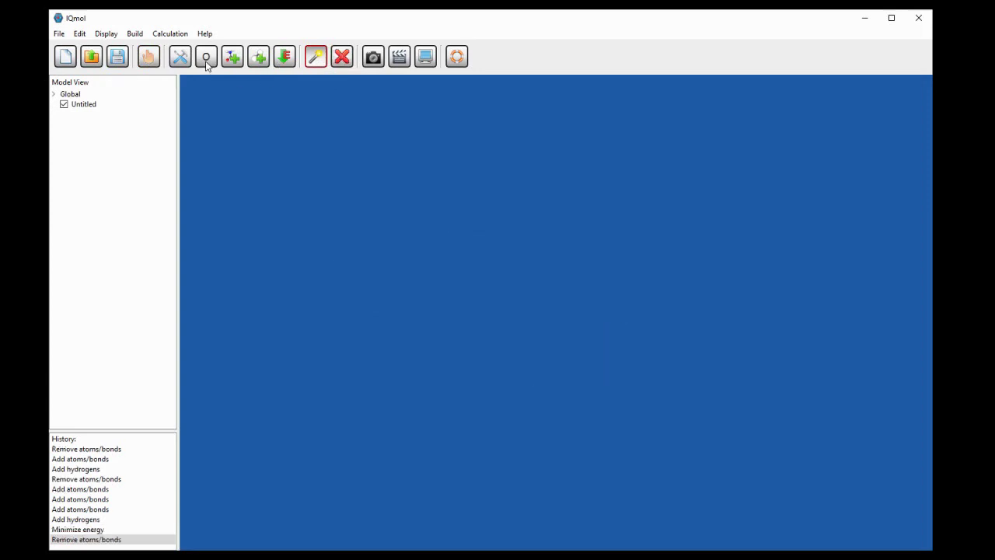
# Build two bonded carbon atoms in the empty model and raise their bond to a double bond
pyautogui.click(181, 57)
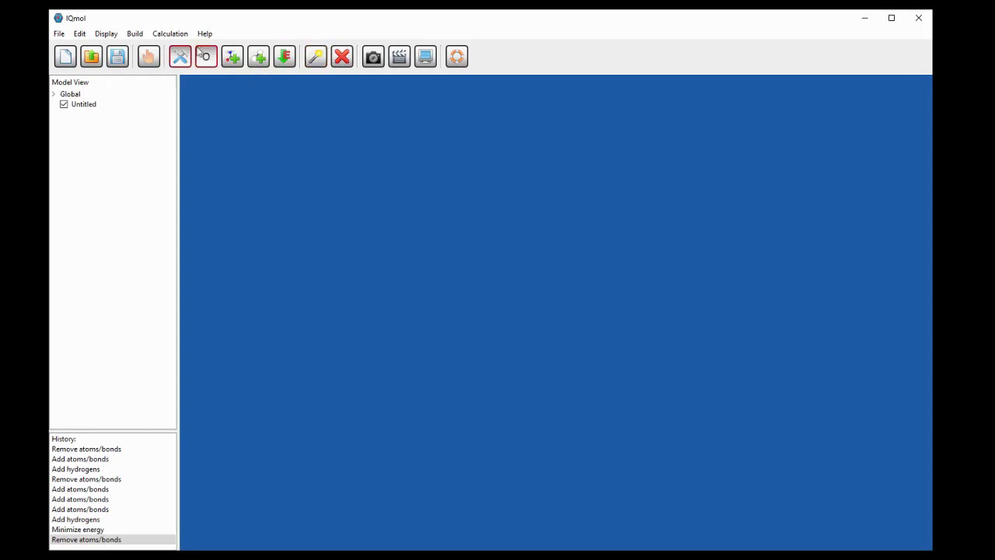
pyautogui.click(204, 55)
pyautogui.click(270, 60)
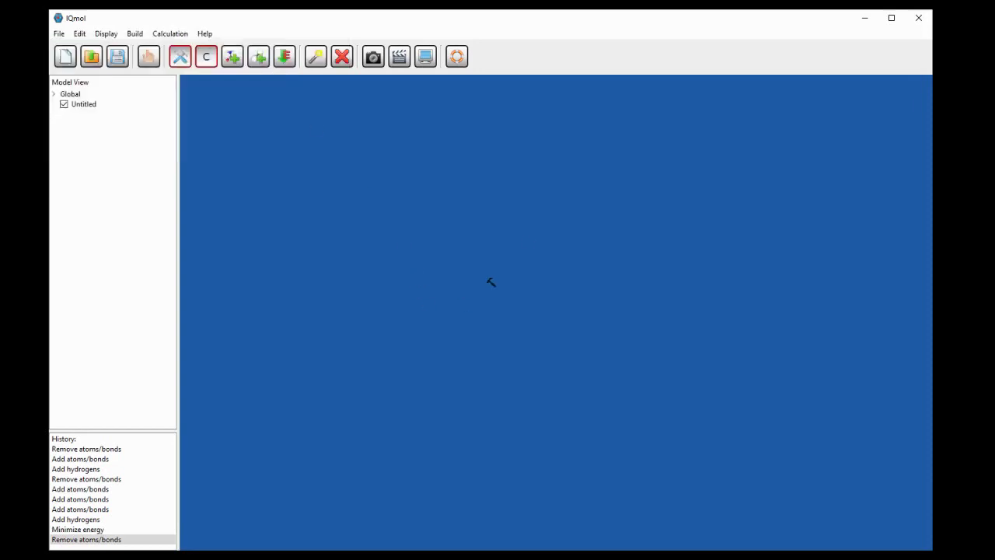
pyautogui.click(592, 270)
pyautogui.moveTo(593, 271); pyautogui.dragTo(375, 273)
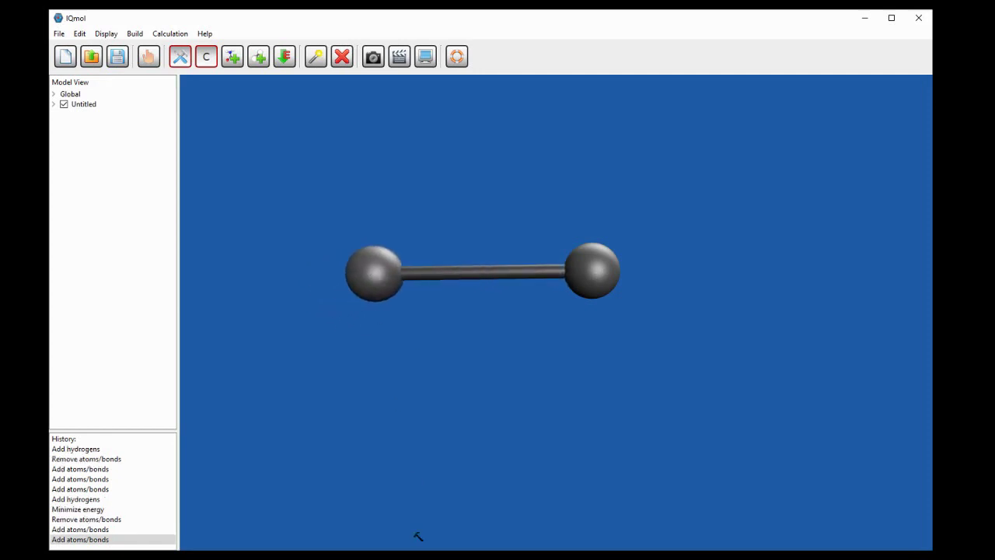
pyautogui.moveTo(595, 270); pyautogui.dragTo(381, 265)
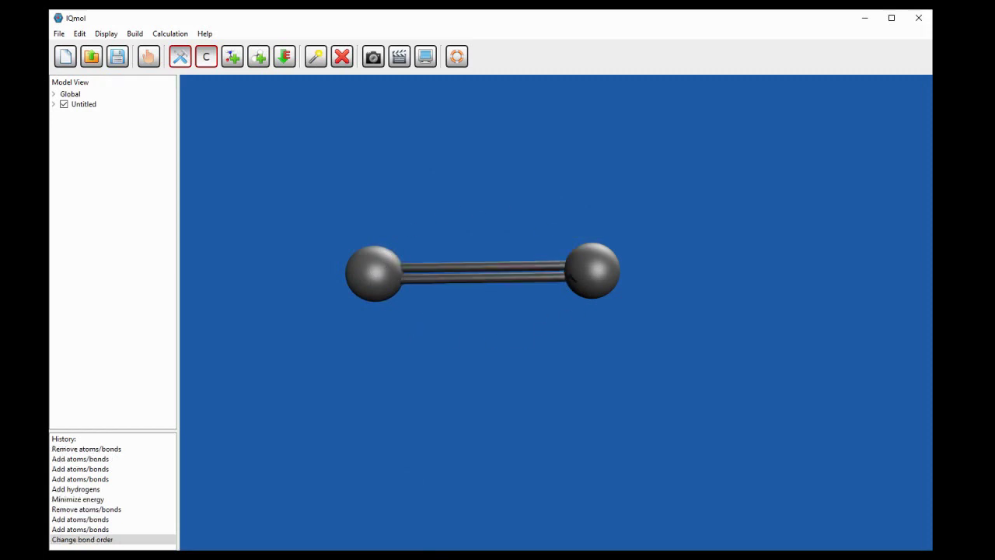
# Add hydrogens to the double-bonded carbons and minimize the molecule's energy, viewing its flat shape face-on
pyautogui.click(259, 58)
pyautogui.click(285, 57)
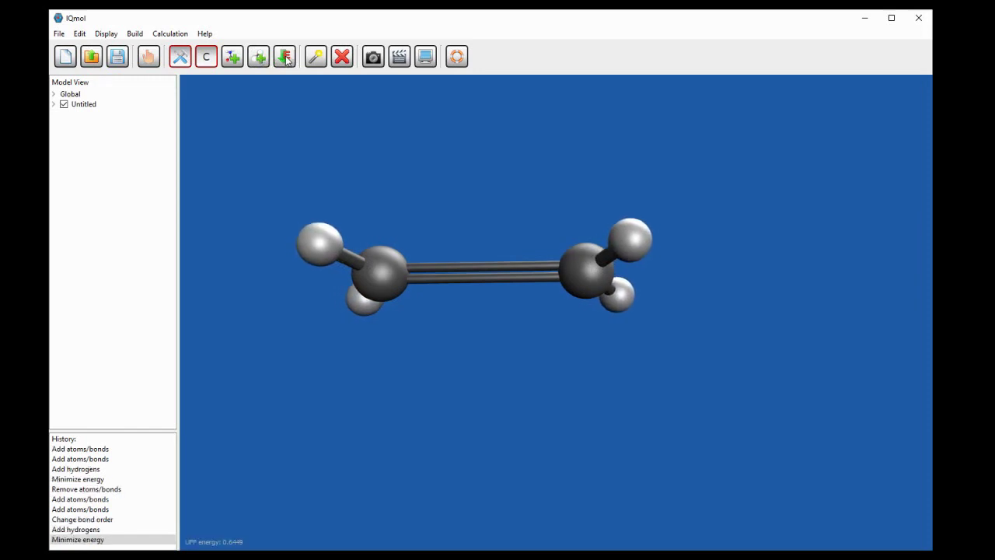
pyautogui.click(149, 60)
pyautogui.moveTo(608, 444); pyautogui.dragTo(642, 333)
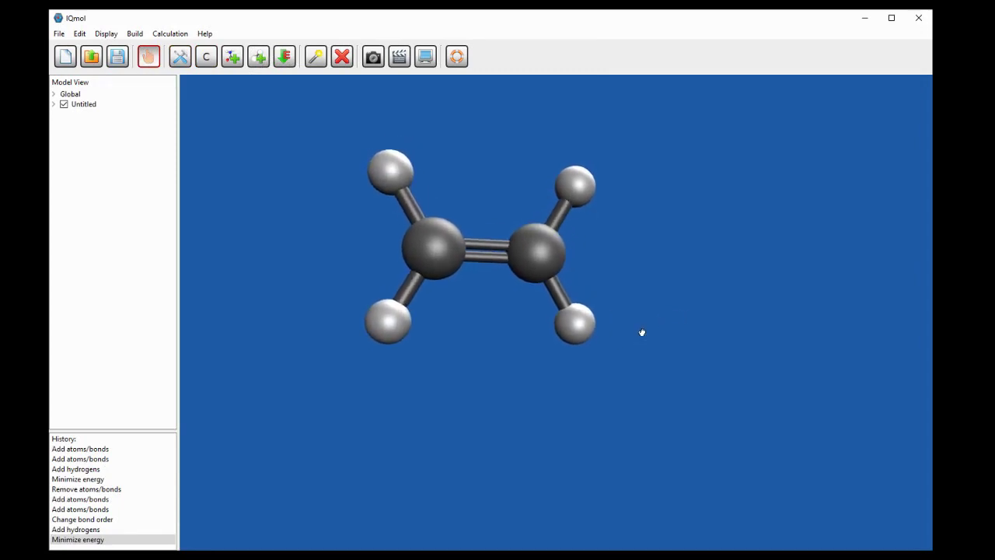